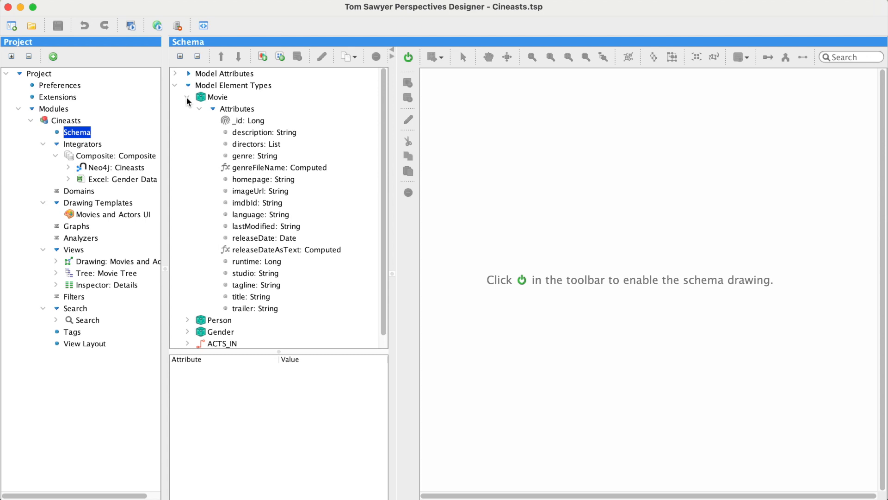
- Examine the attributes of the Person and Gender element types in the schema tree, collapsing the expanded types
left_click(187, 98)
left_click(188, 109)
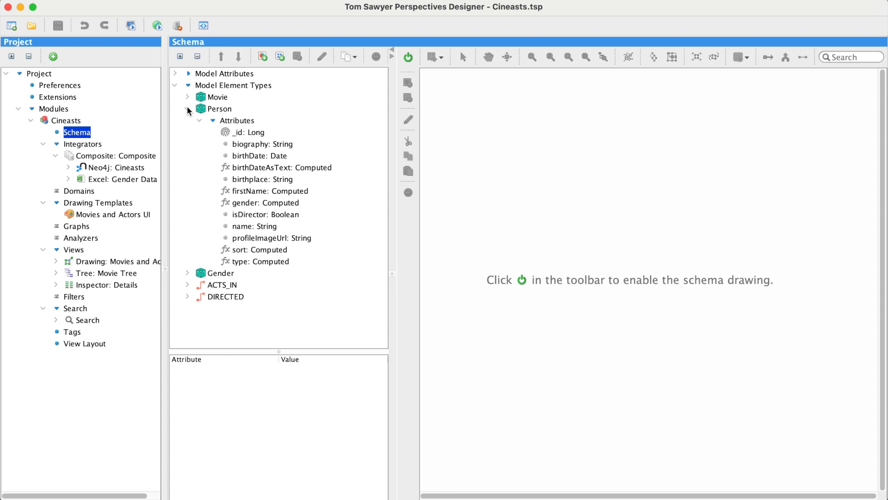
left_click(187, 109)
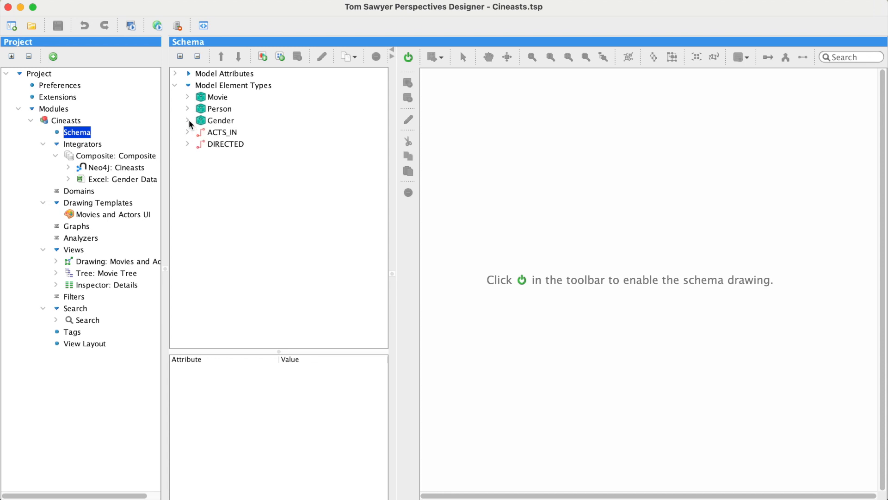
left_click(188, 120)
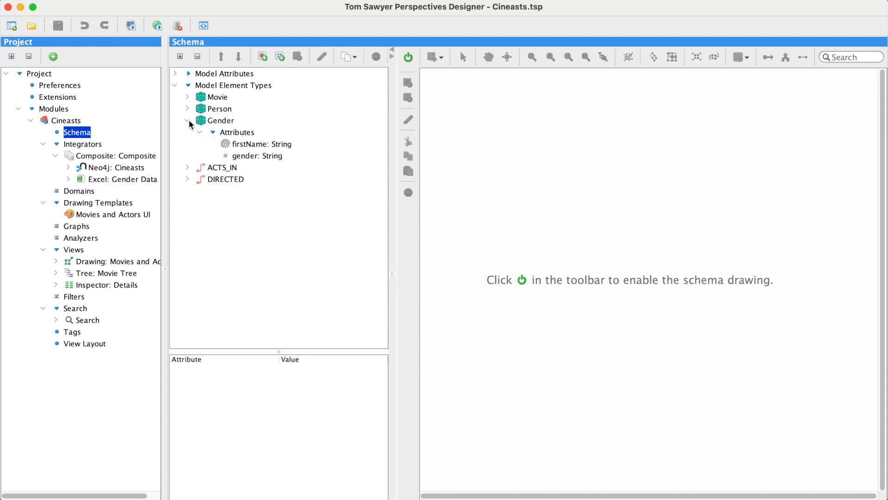
left_click(188, 121)
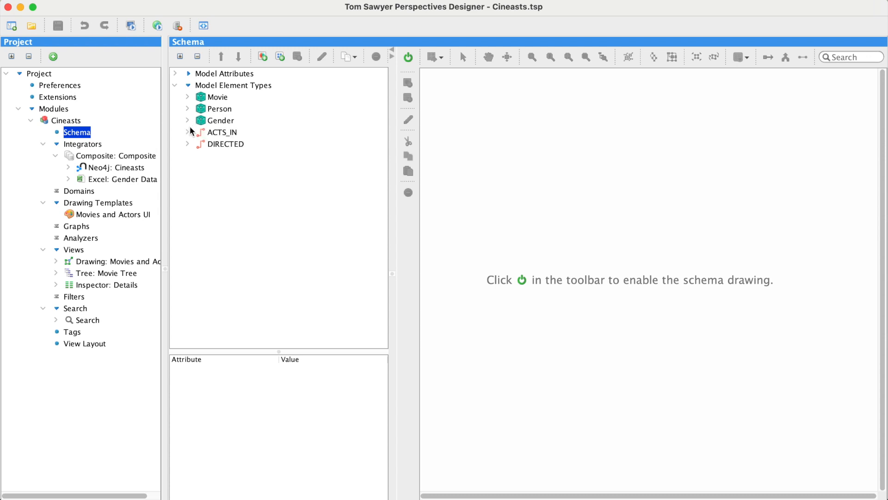
- Enable the schema drawing and examine how Movie, Person and Gender relate to ACTS_IN and DIRECTED
left_click(410, 58)
mouse_move(542, 152)
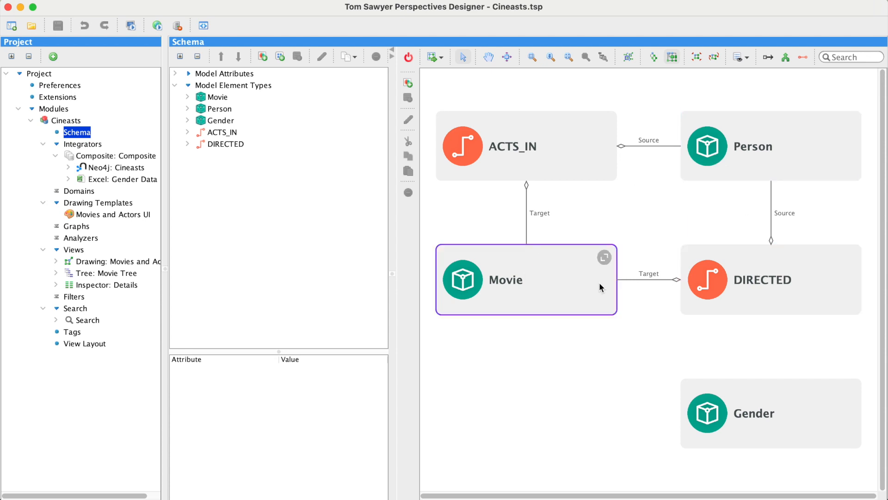
left_click(824, 407)
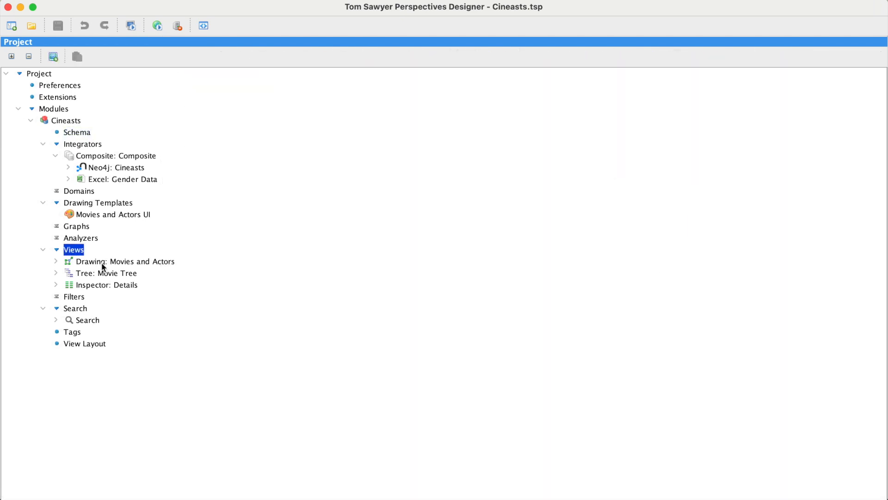
- Expand the Movies and Actors drawing view, and preview the project in the web browser to inspect the director node's details
left_click(103, 263)
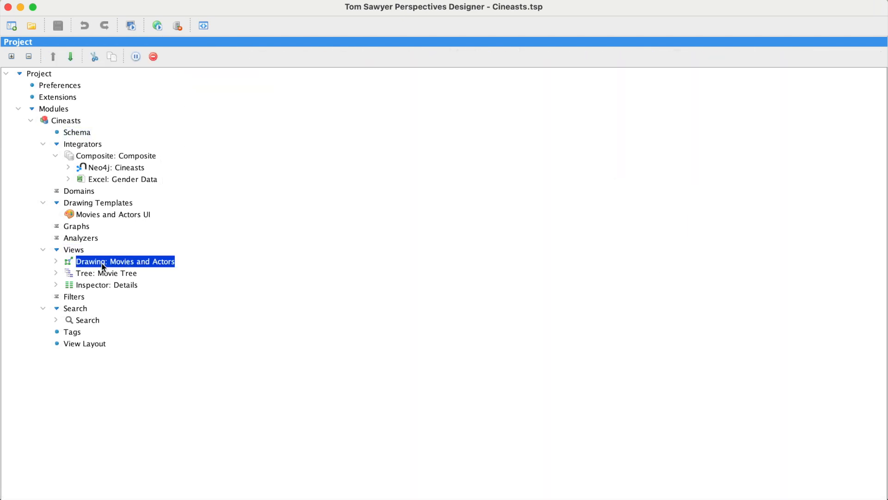
left_click(56, 262)
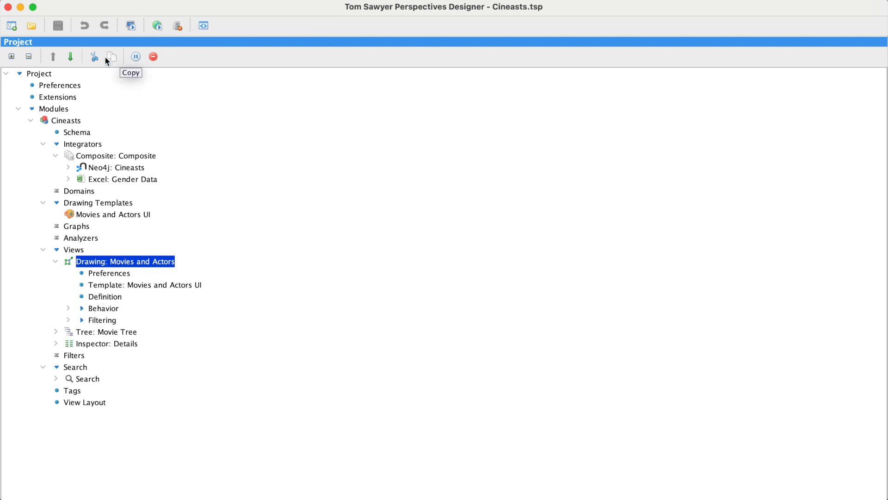
left_click(157, 26)
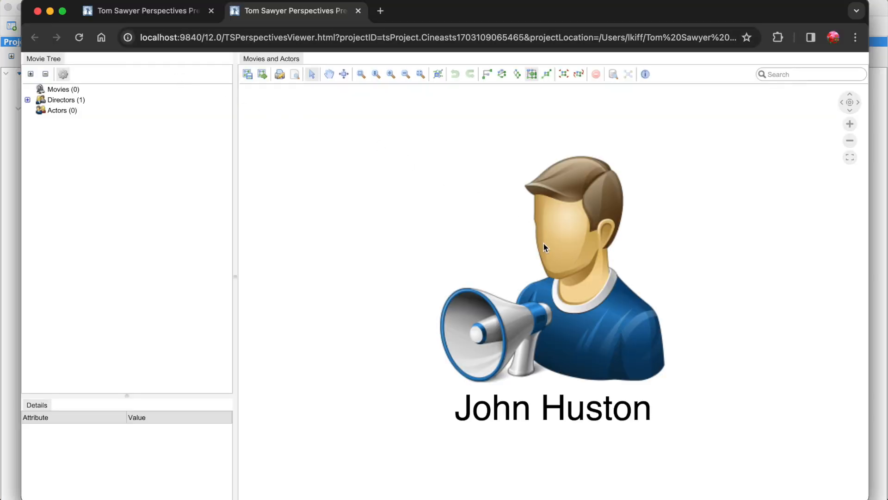
left_click(562, 243)
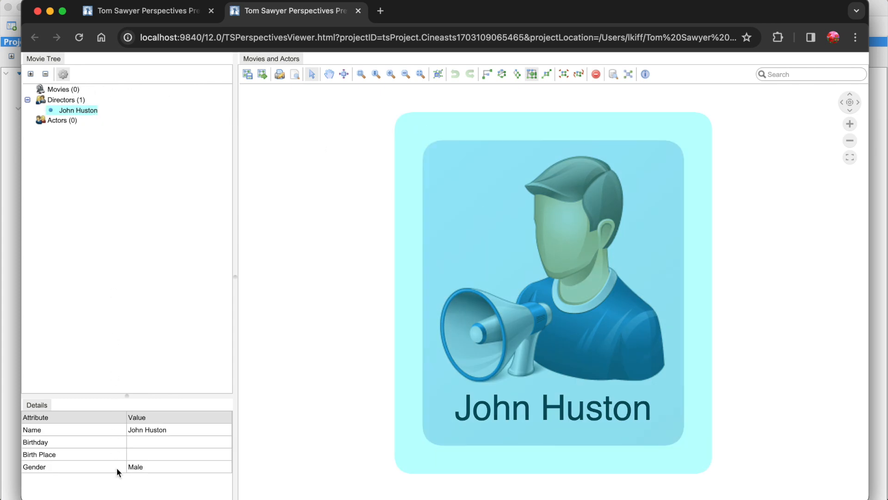
left_click(451, 306)
left_click(7, 146)
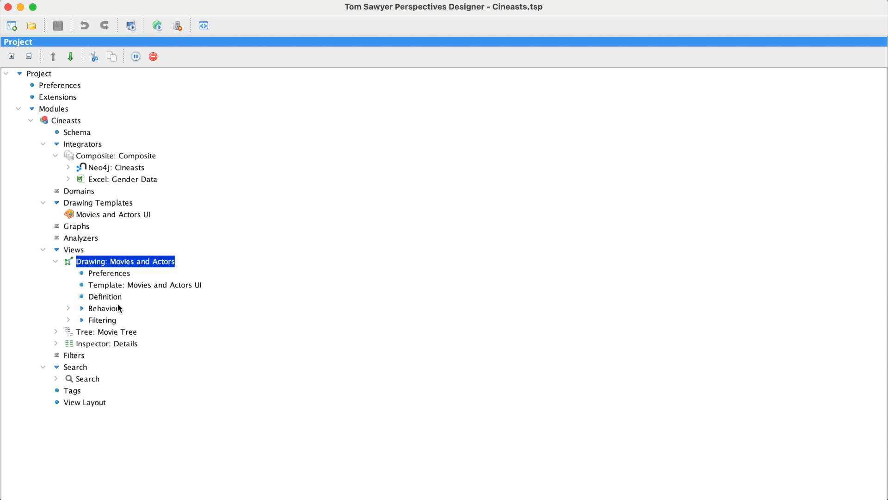
- Open the Movies and Actors drawing's context menu settings and start a new Global item with the Load Neighbors operation
left_click(68, 309)
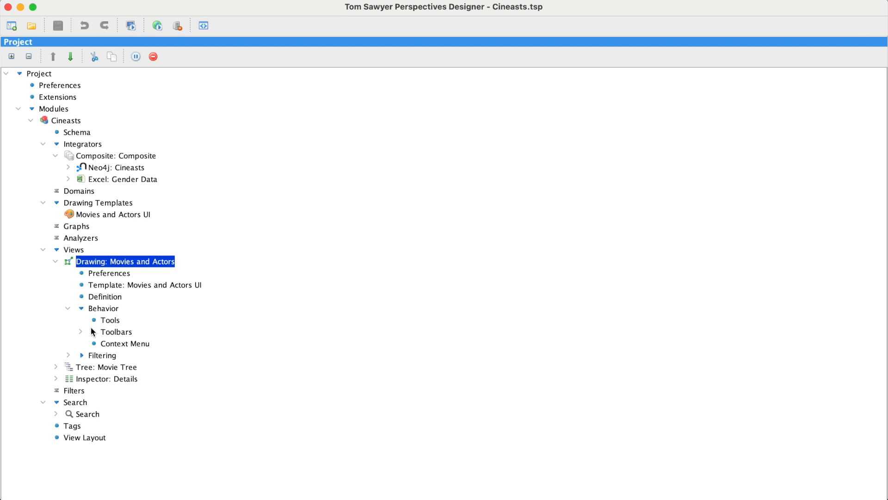
left_click(111, 343)
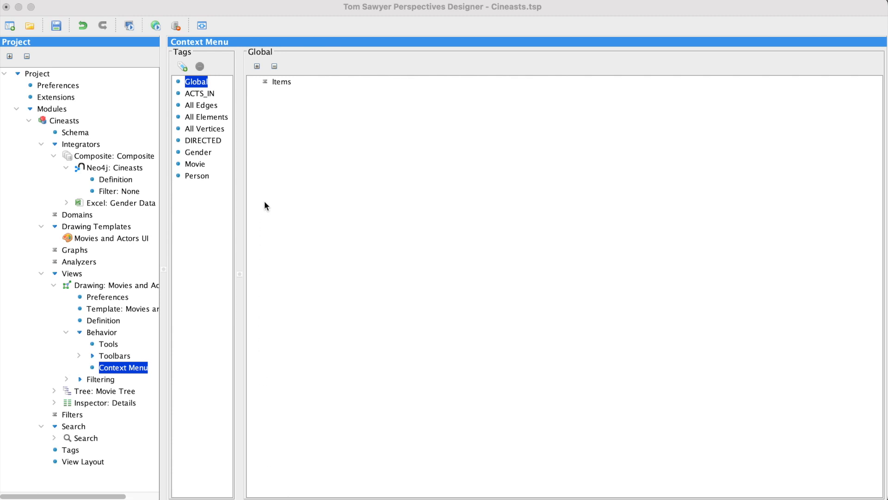
right_click(282, 83)
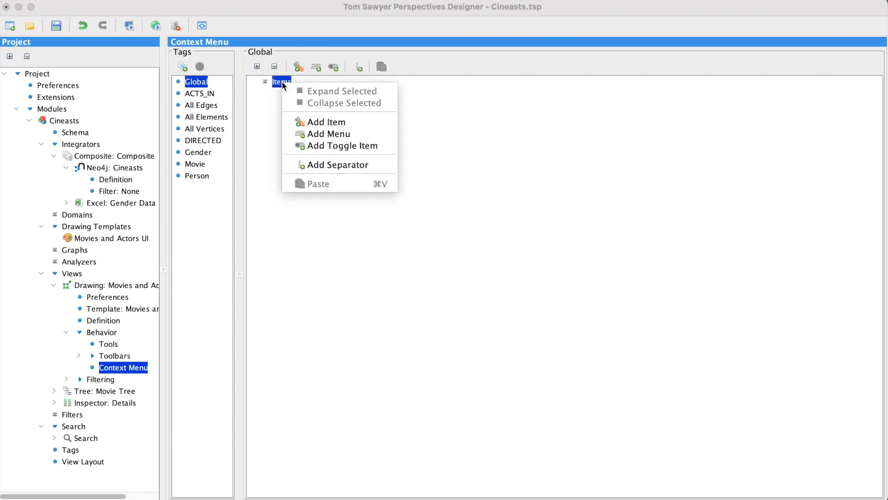
left_click(322, 122)
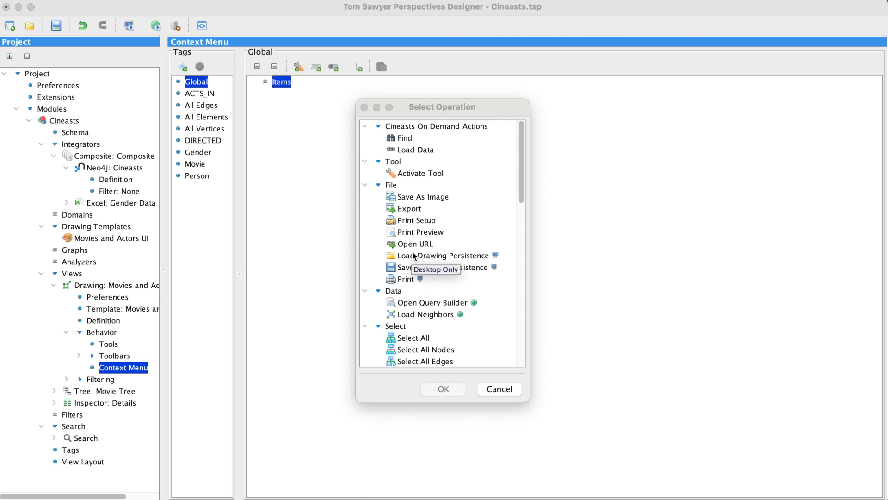
left_click(436, 315)
left_click(461, 390)
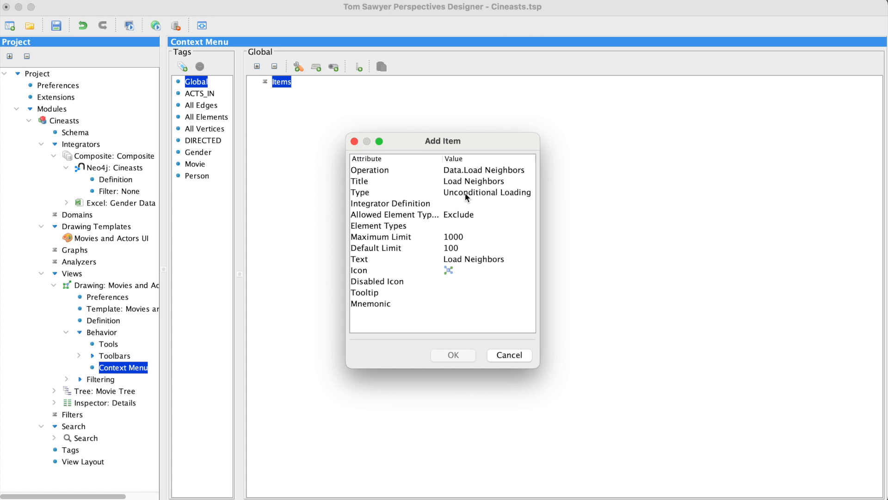
- Set the new item's type to Conditional Loading and its integrator definition to Cineasts
left_click(466, 197)
left_click(466, 201)
left_click(465, 207)
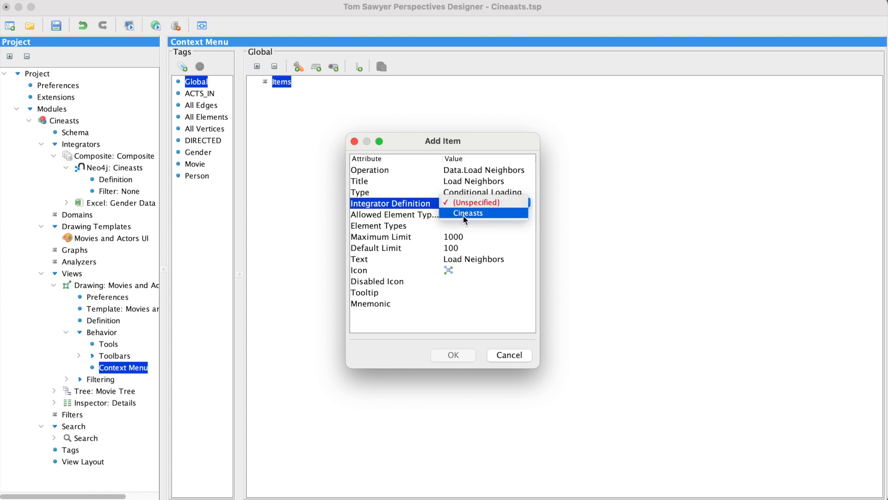
left_click(462, 215)
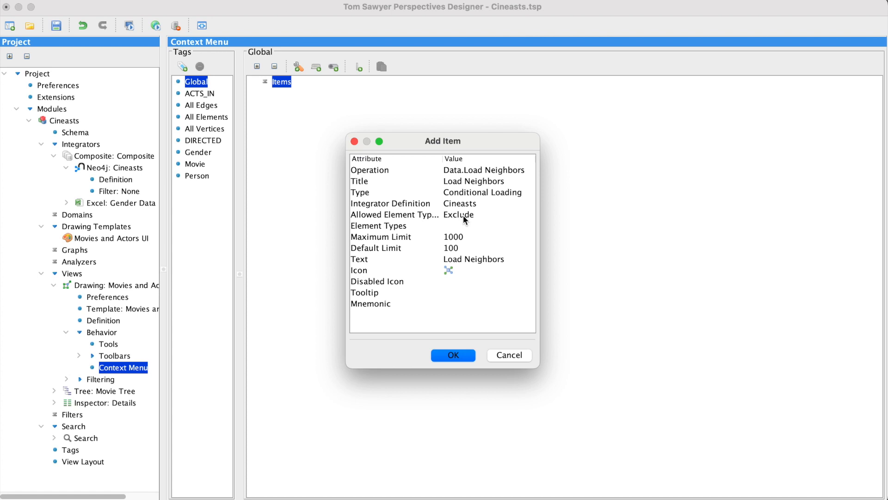
- Keep the allowed element types mode at Exclude, choose Gender as the element type, and confirm the new item
left_click(464, 216)
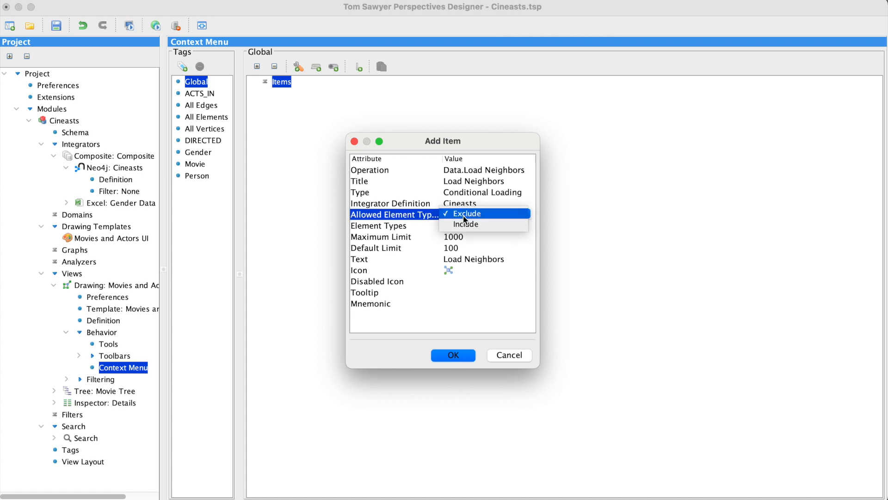
left_click(465, 217)
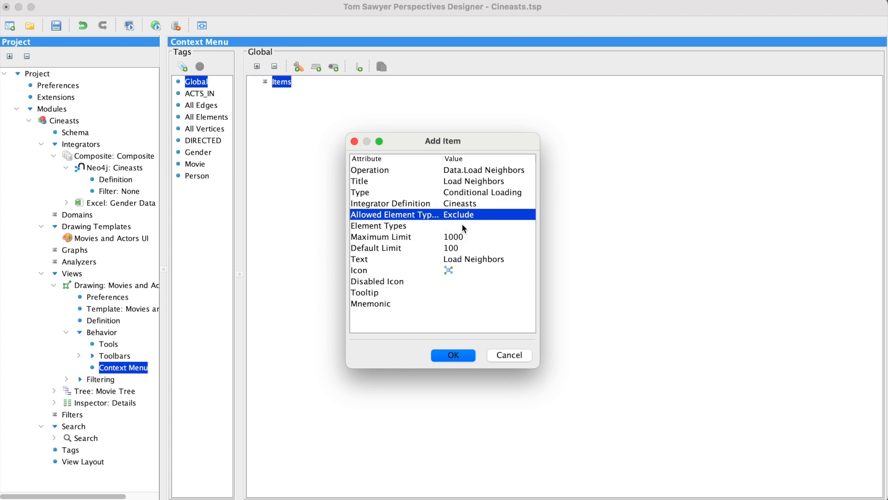
left_click(464, 228)
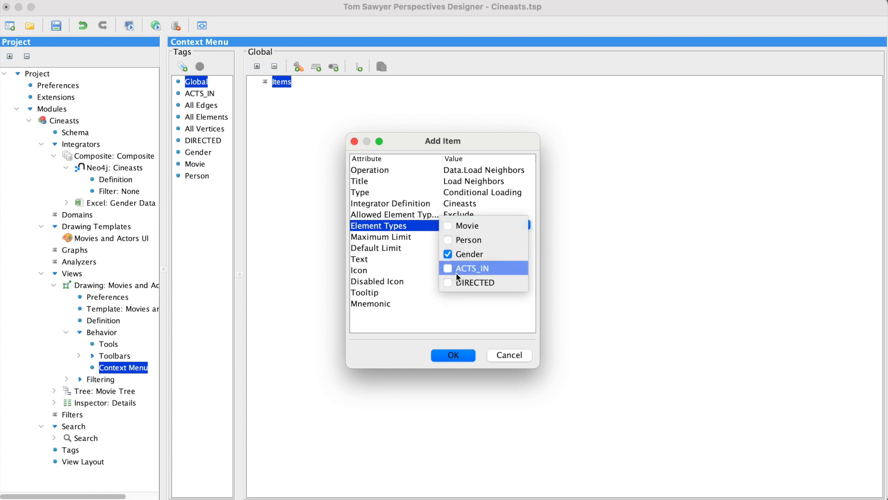
left_click(430, 260)
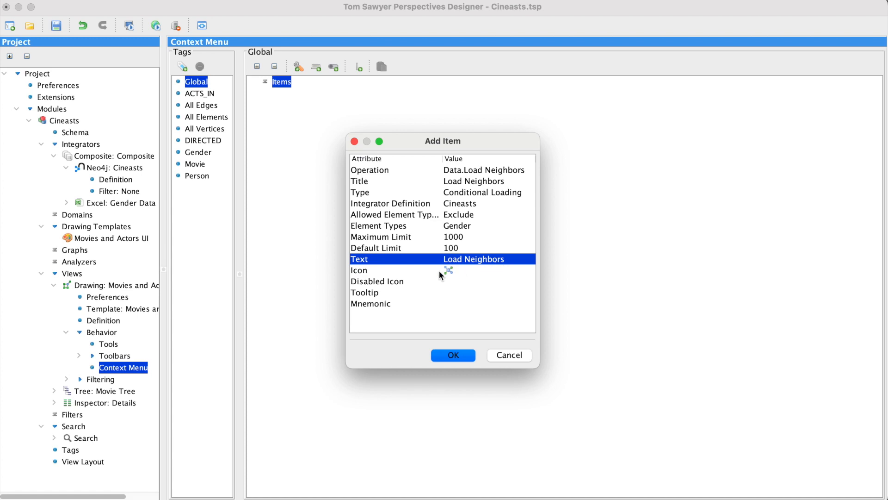
left_click(453, 355)
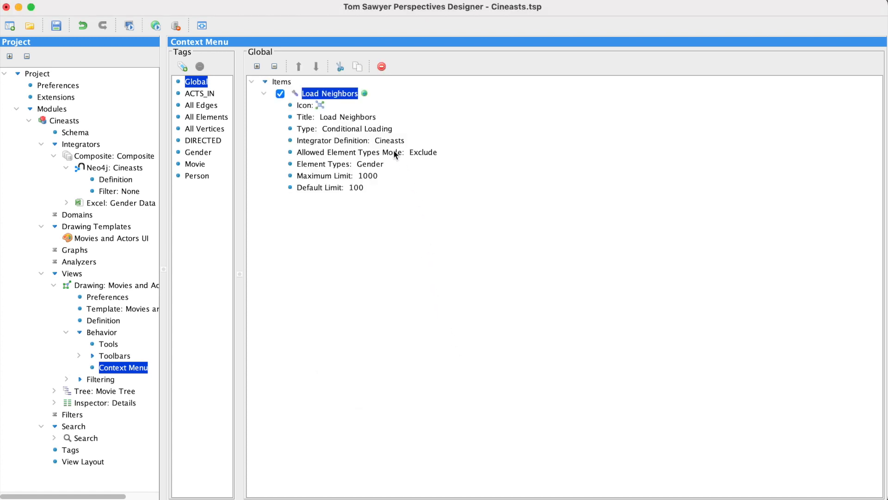
- Start a second Global context menu item with the Load Neighbors operation and title it "Load All Neighbors"
right_click(278, 84)
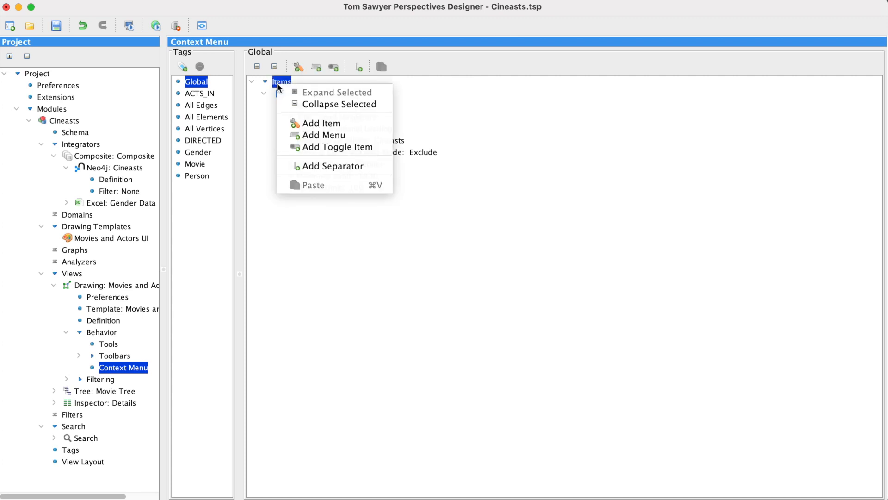
left_click(319, 124)
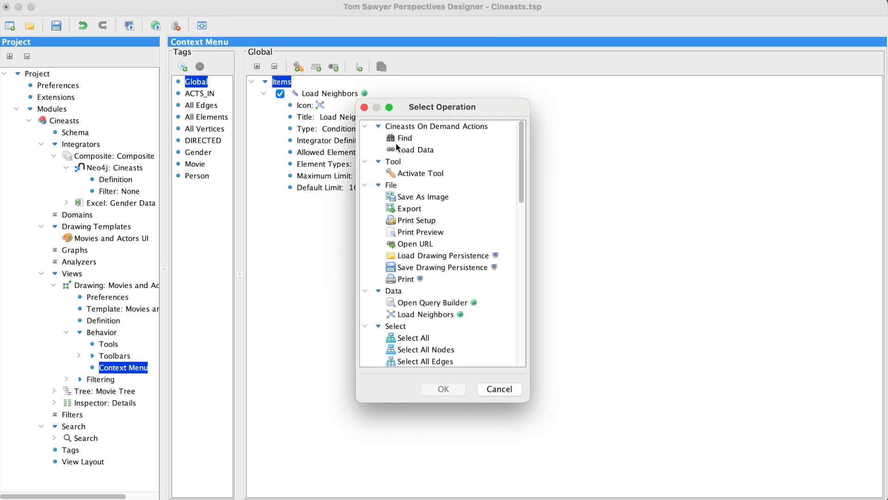
left_click(425, 314)
left_click(458, 389)
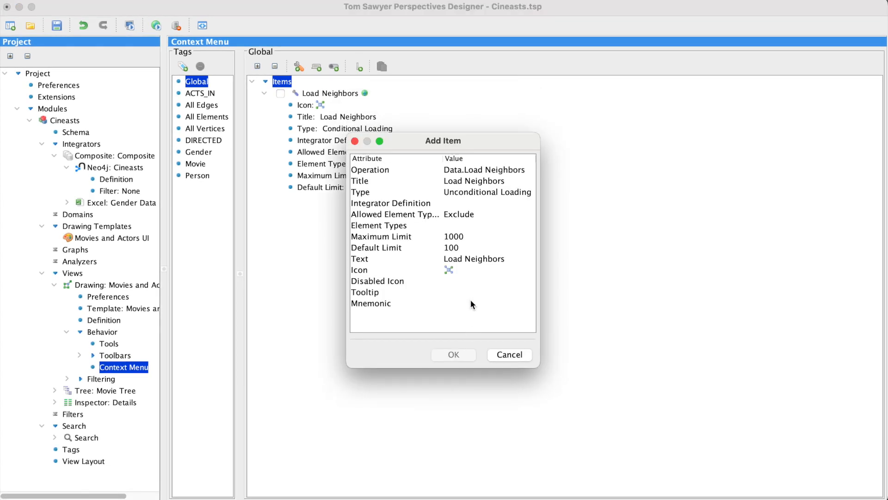
left_click(466, 182)
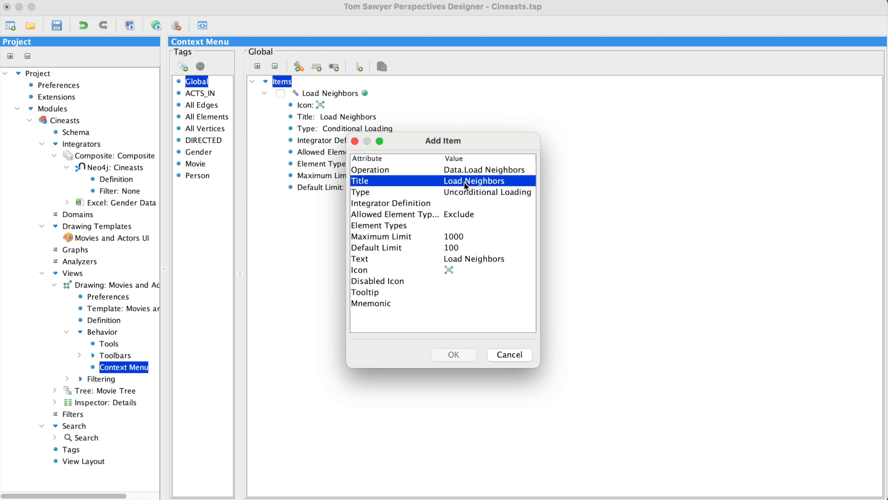
left_click(466, 185)
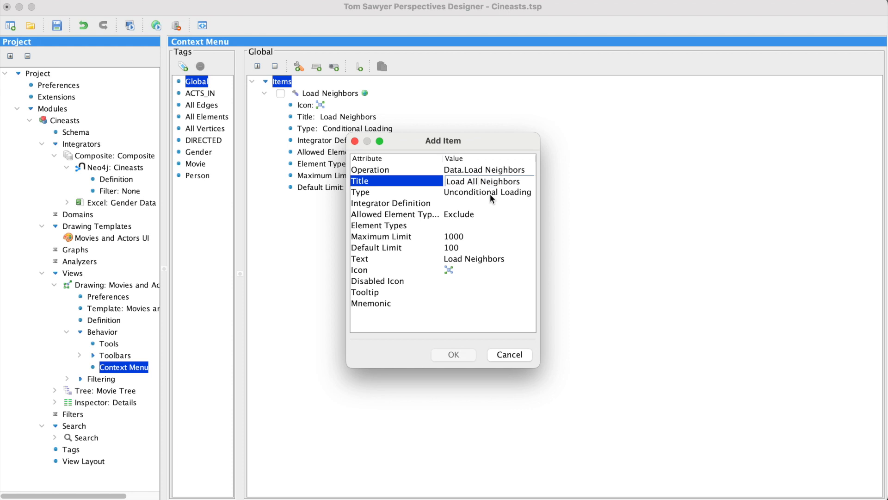
key("Return")
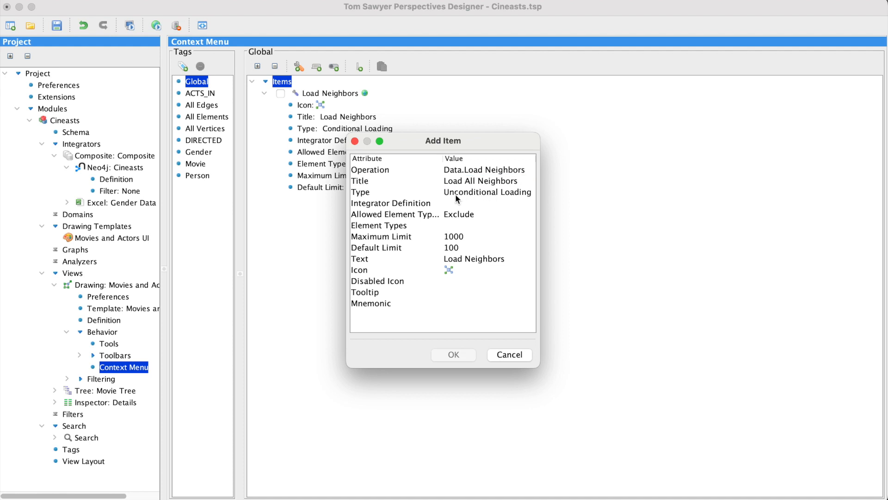
- Set the item's integrator definition to Cineasts and exclude the Gender element type
left_click(475, 204)
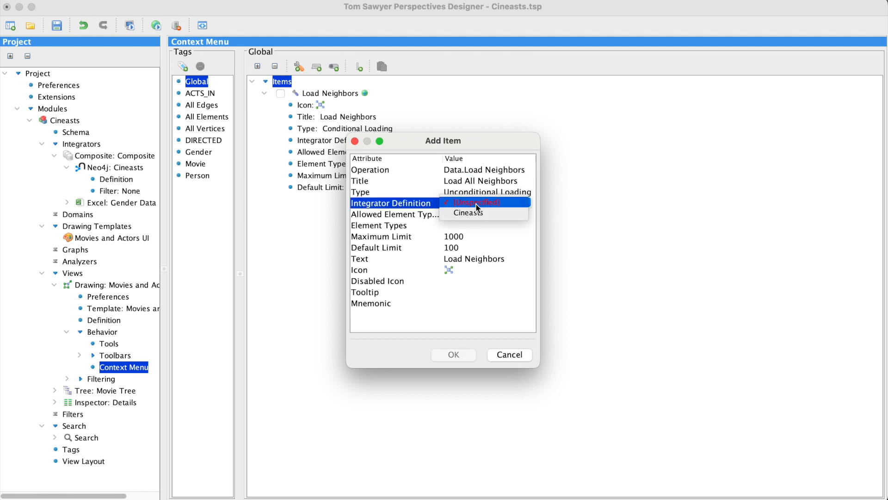
left_click(476, 214)
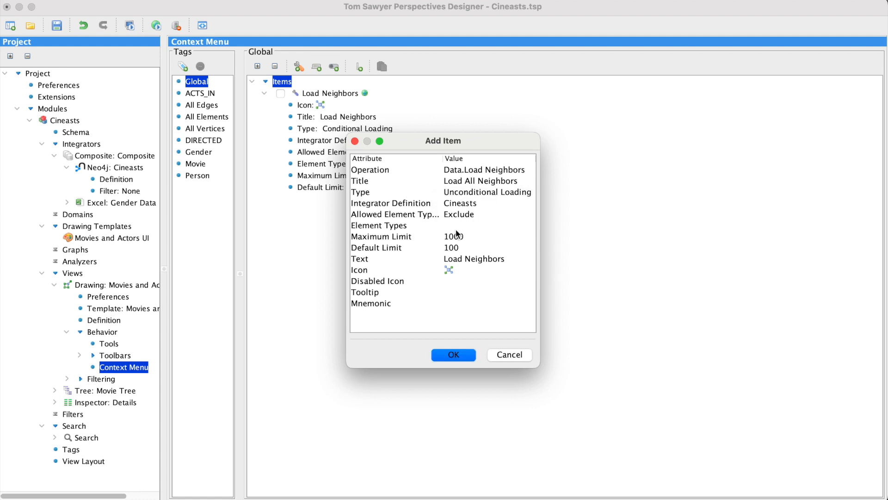
left_click(473, 213)
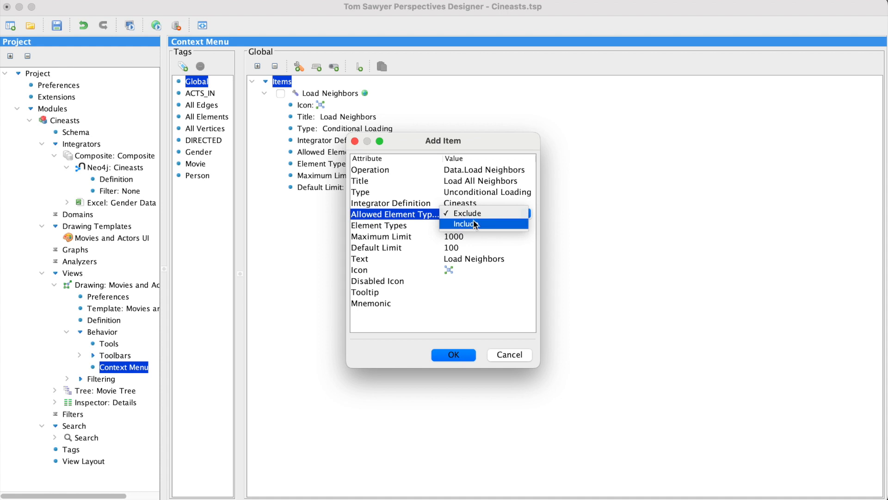
left_click(473, 214)
left_click(461, 226)
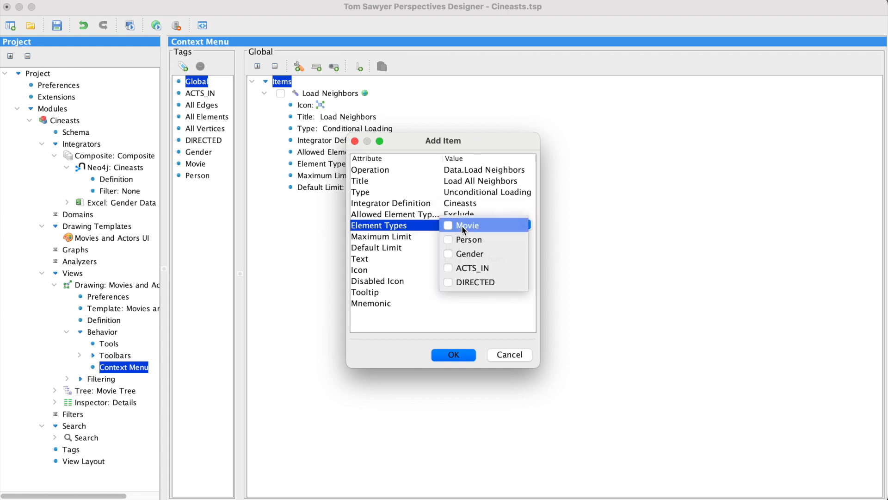
left_click(447, 254)
left_click(426, 259)
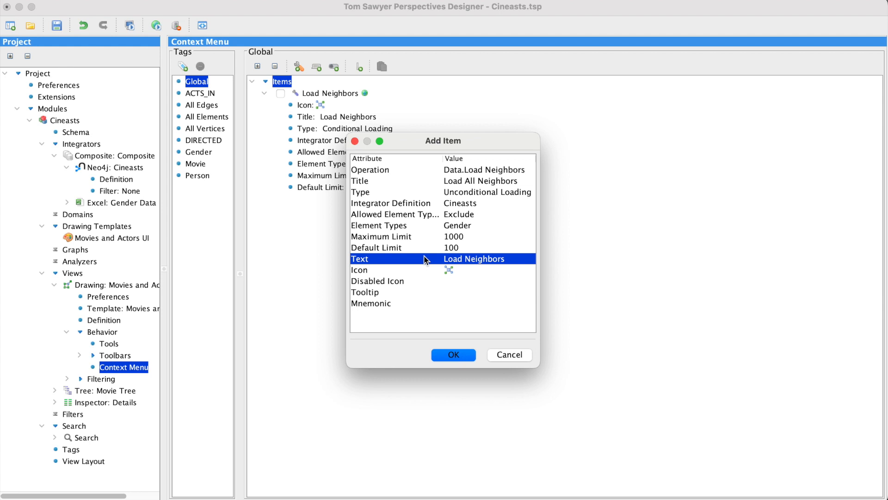
- Set the new item's text to "Load All Neighbors" and confirm the item
left_click(475, 259)
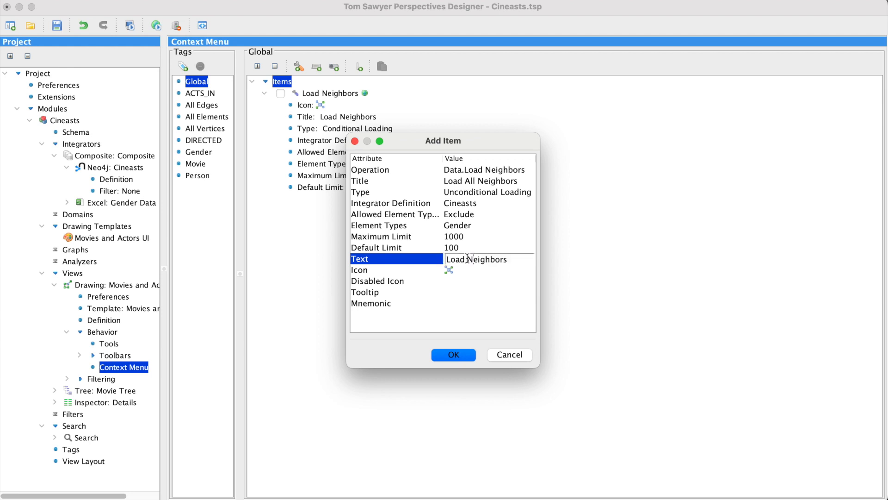
type("All")
key("Return")
left_click(454, 355)
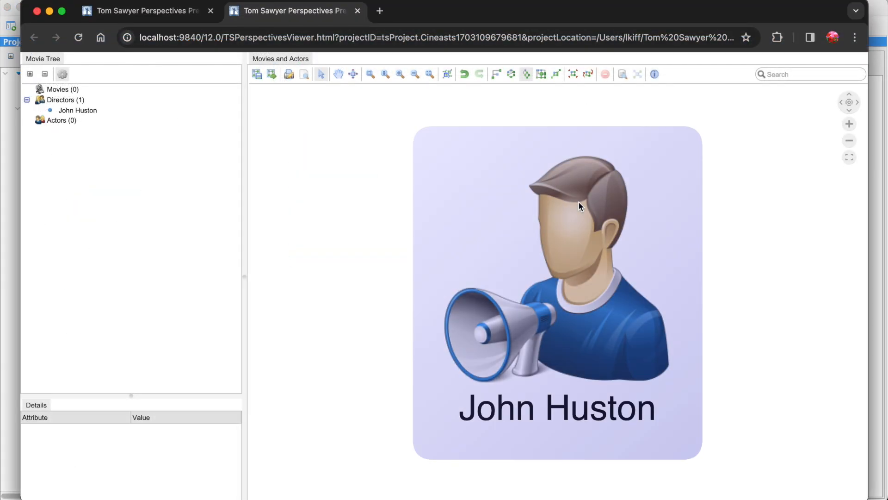
- In the web preview, use Load Neighbors on the John Huston node to load Movie elements whose genre Is Drama
right_click(578, 203)
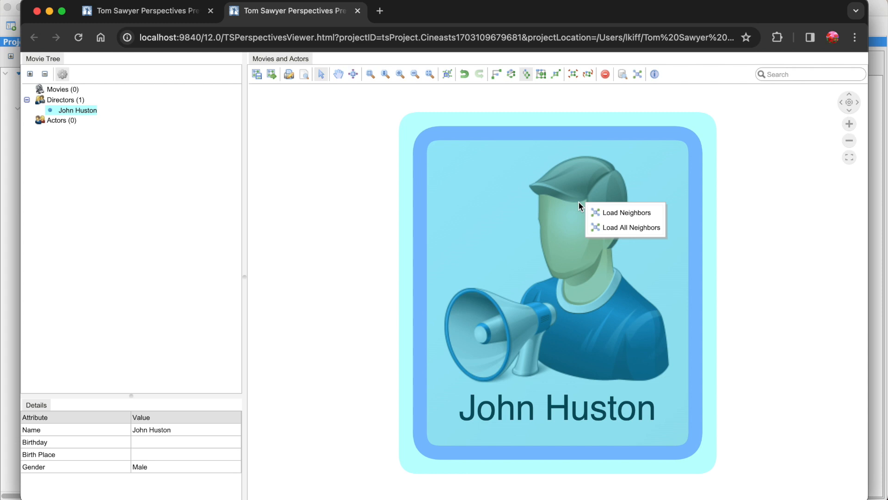
left_click(642, 217)
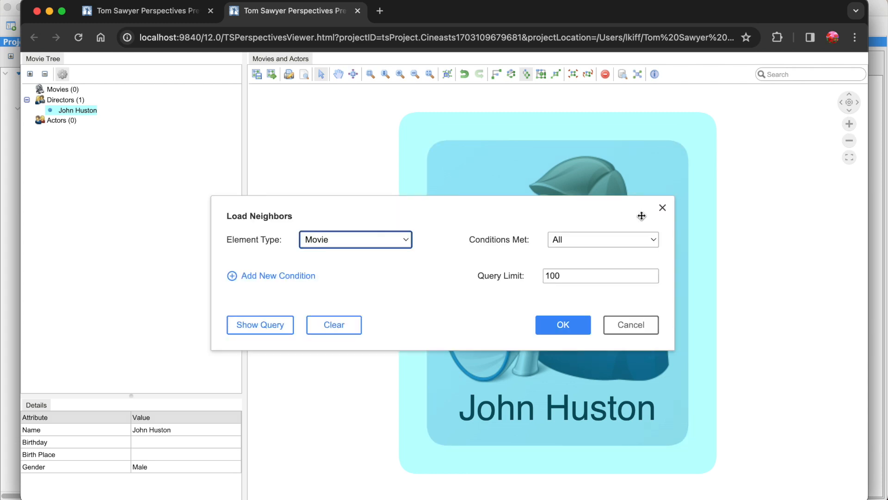
left_click(232, 276)
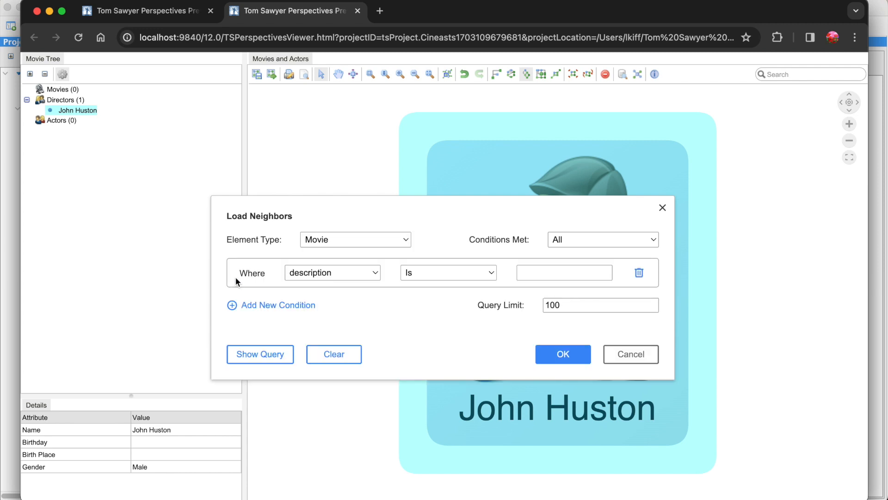
left_click(375, 273)
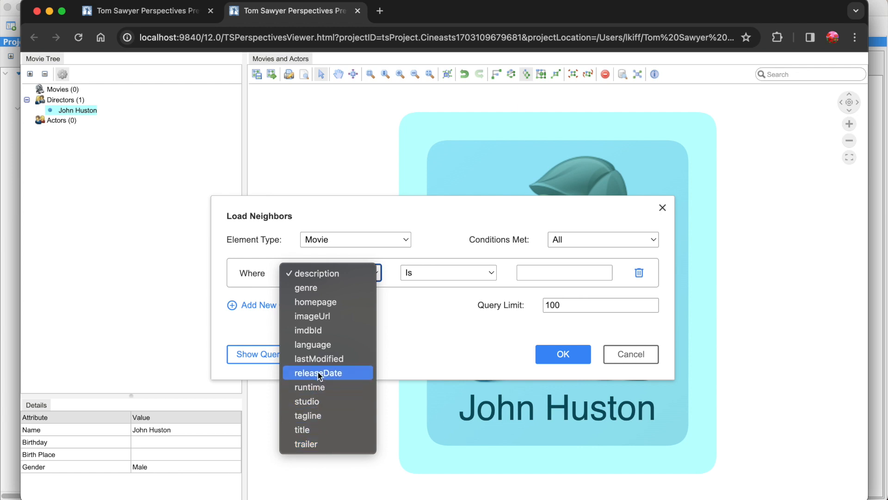
left_click(319, 289)
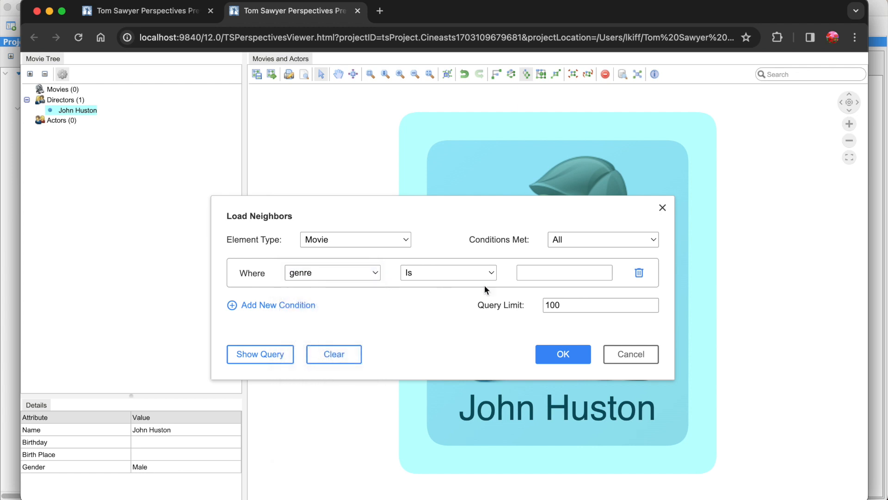
left_click(603, 272)
type("Drama")
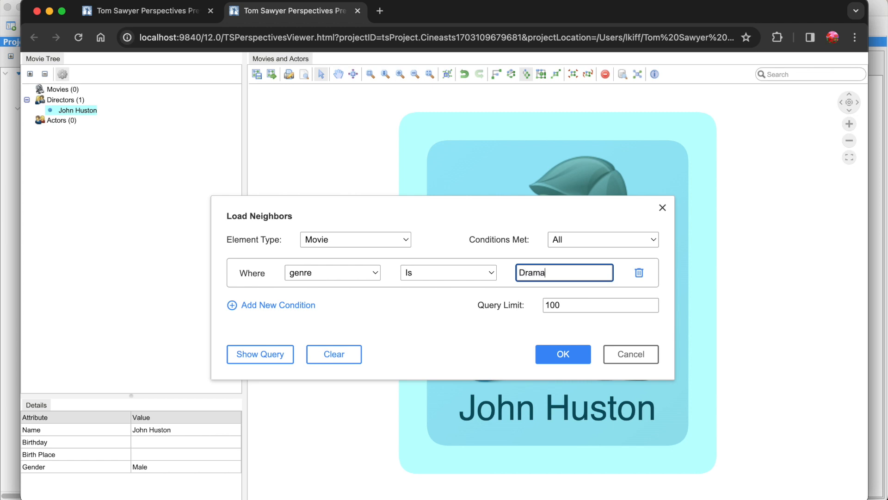
left_click(568, 355)
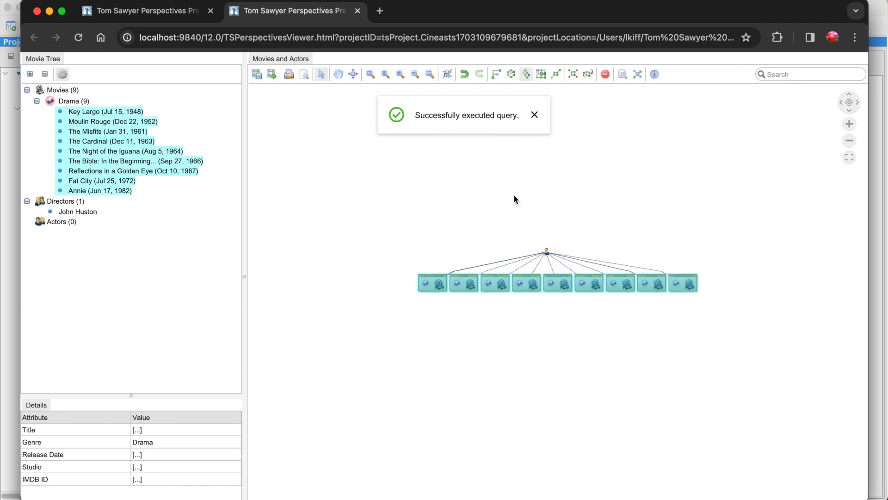
- Fit the drawing to the view and inspect the details of Reflections in a Golden Eye, The Misfits, Annie and Key Largo
left_click(428, 75)
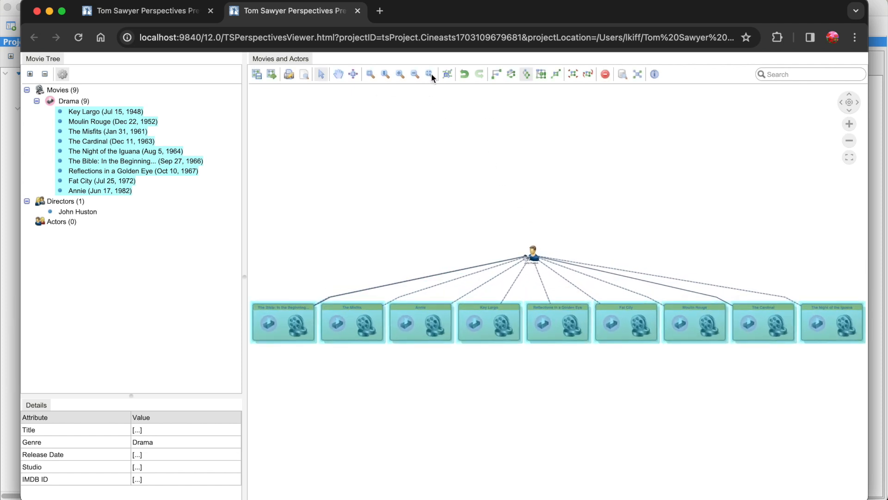
left_click(544, 311)
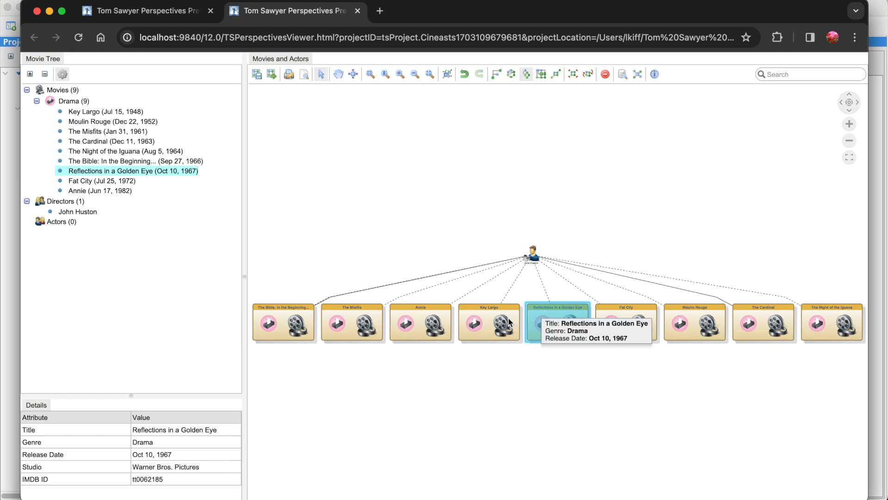
left_click(344, 321)
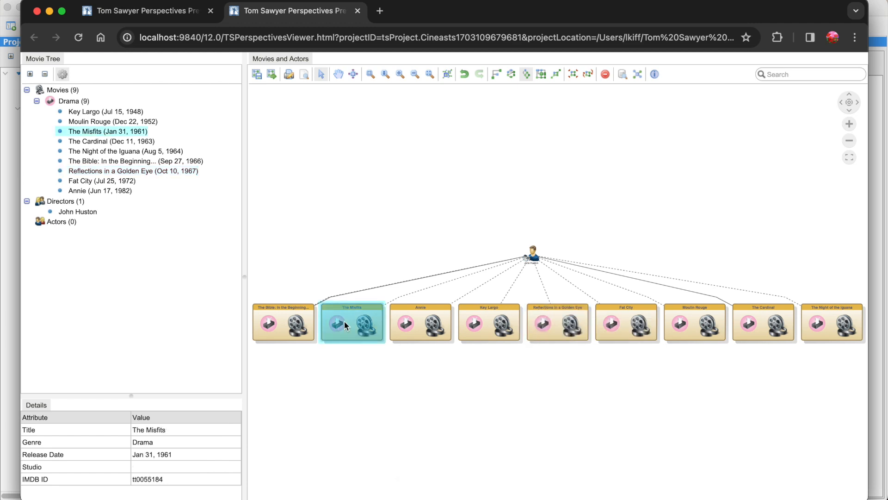
left_click(414, 326)
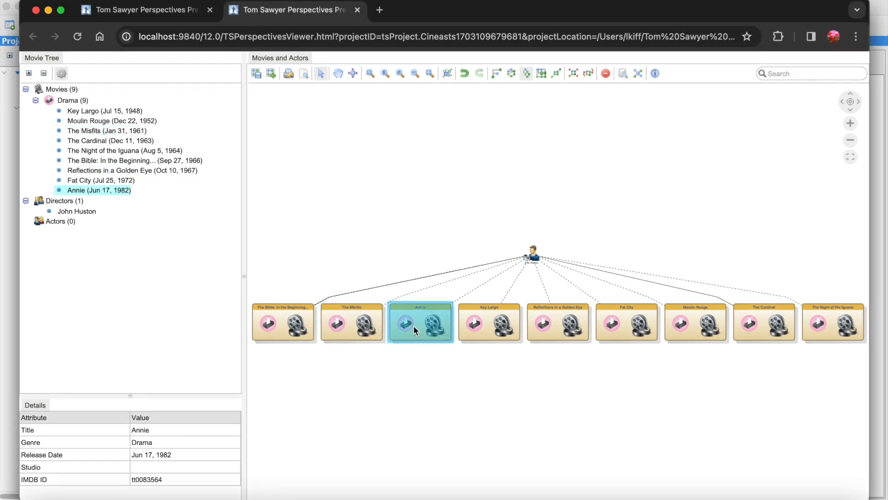
left_click(493, 327)
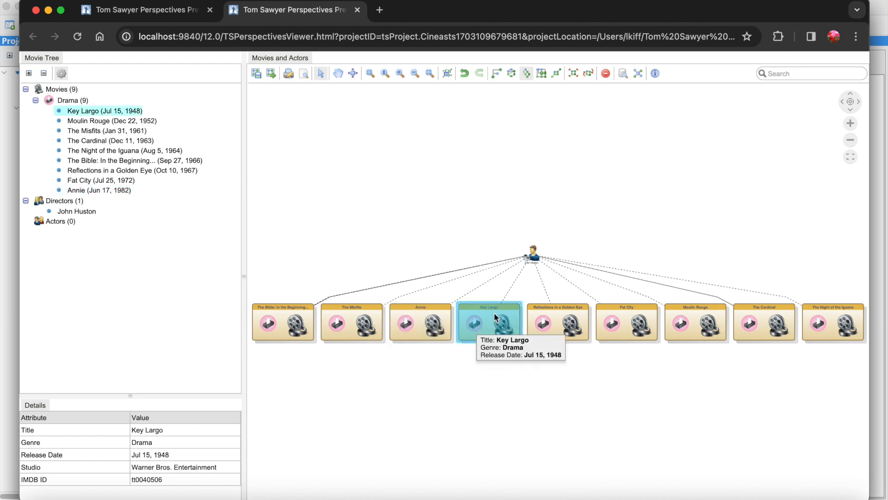
- Reopen the conditional Load Neighbors dialog for John Huston and review the query generated for the Drama condition
left_click(531, 255)
mouse_move(531, 256)
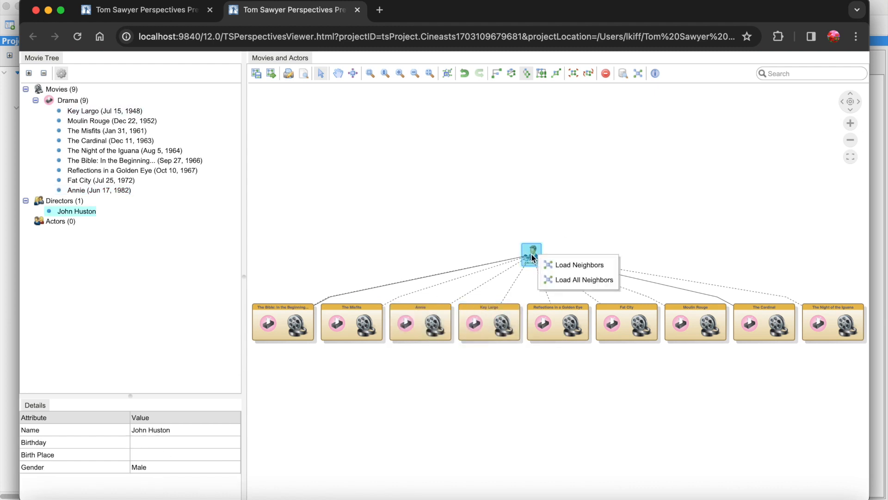
left_click(574, 264)
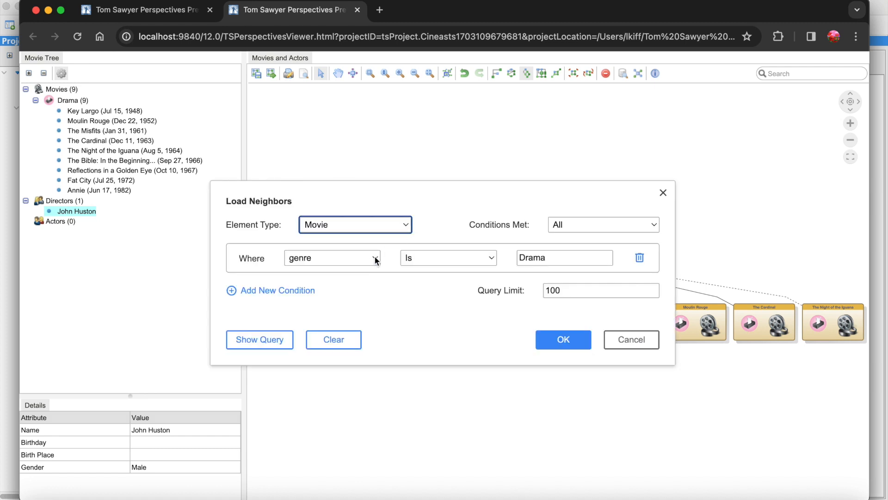
left_click(252, 340)
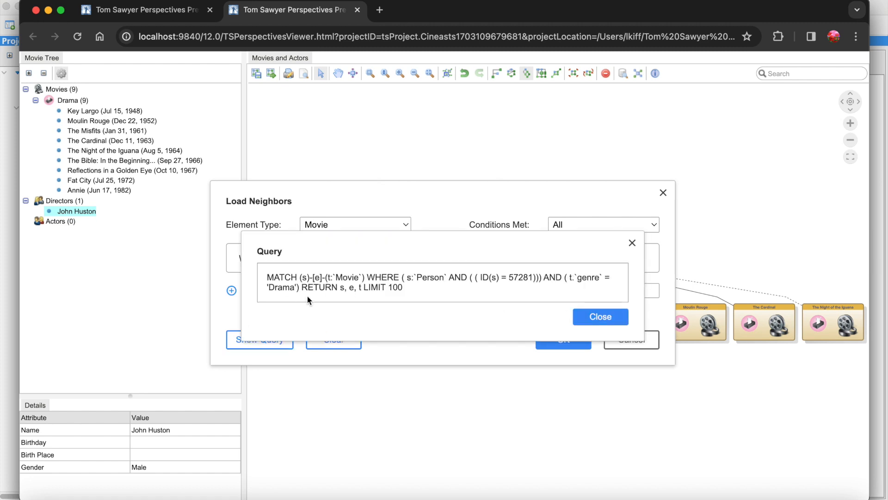
left_click(607, 318)
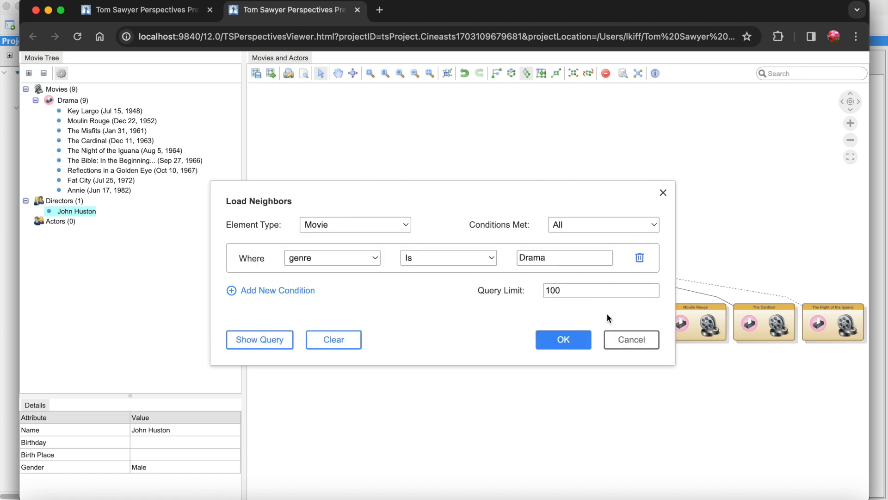
- Load the director's movies with the condition releaseDate Is Before 01/01/1980, and rearrange the drawing with the orthogonal layout
left_click(376, 258)
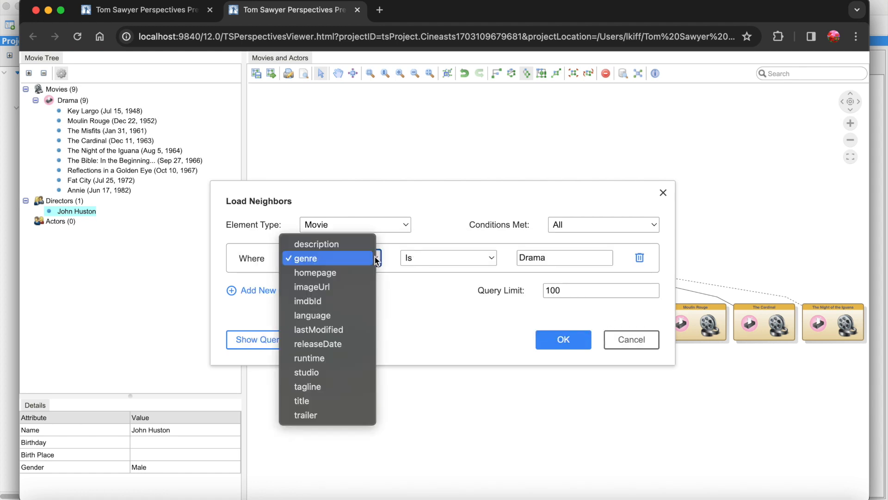
left_click(347, 343)
left_click(497, 262)
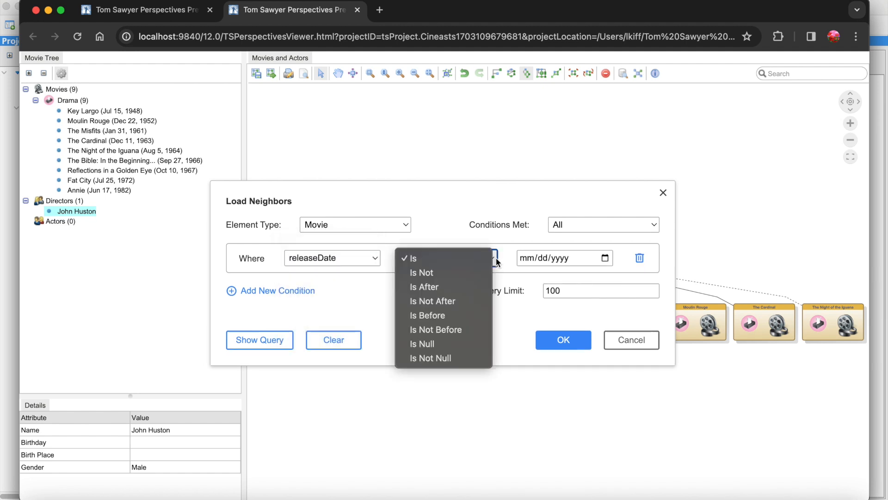
left_click(447, 316)
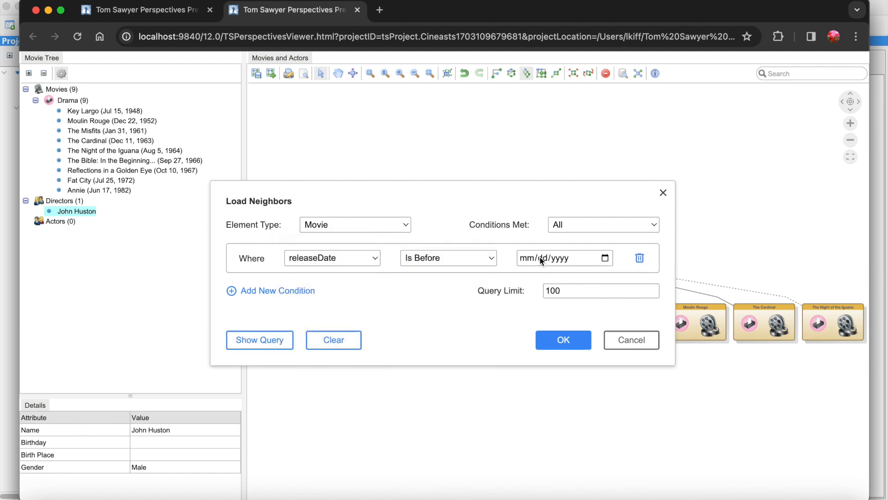
left_click(575, 254)
type("01/")
type("01/")
type("19")
type("46")
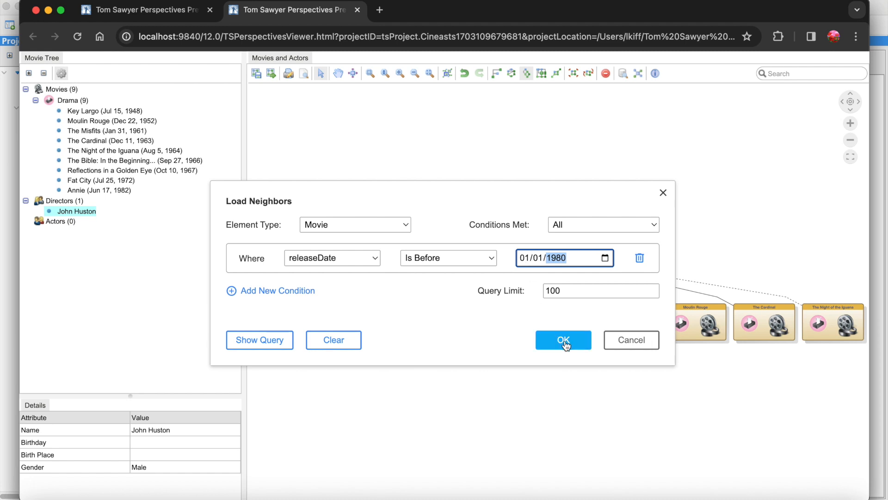
left_click(563, 339)
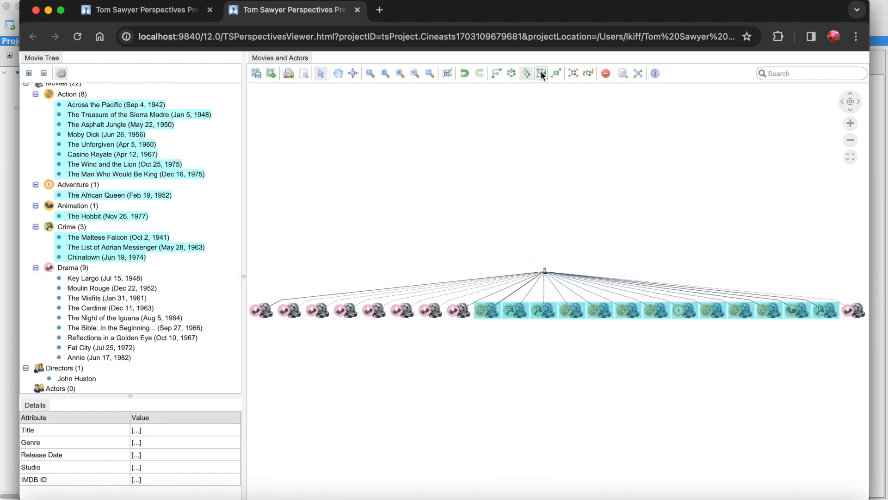
left_click(540, 72)
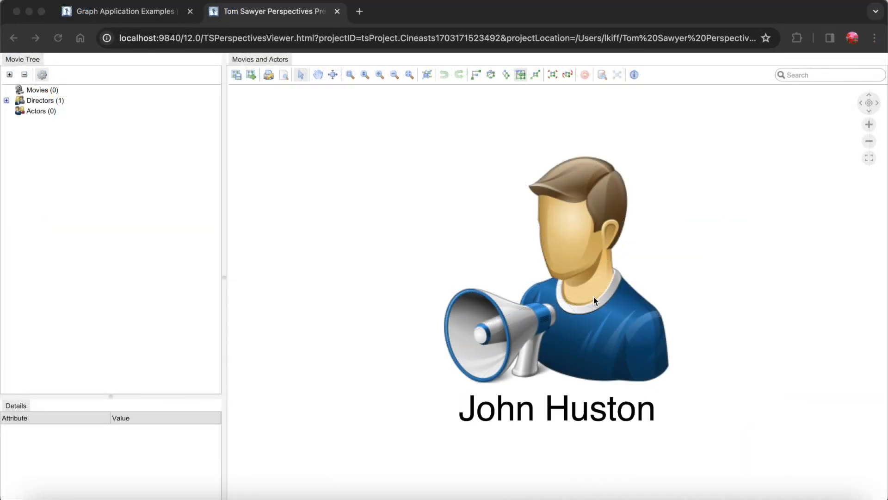
- In the fresh preview, load all neighbors of the John Huston node unconditionally and clear the selection
left_click(593, 299)
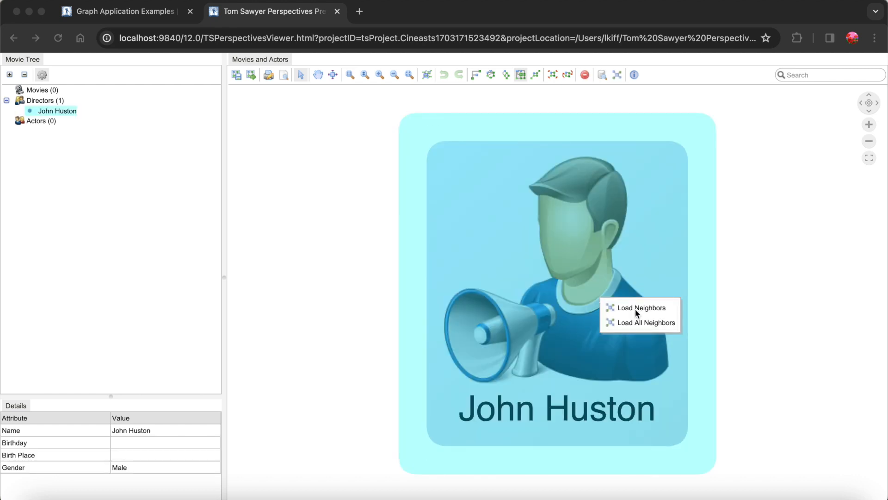
left_click(636, 324)
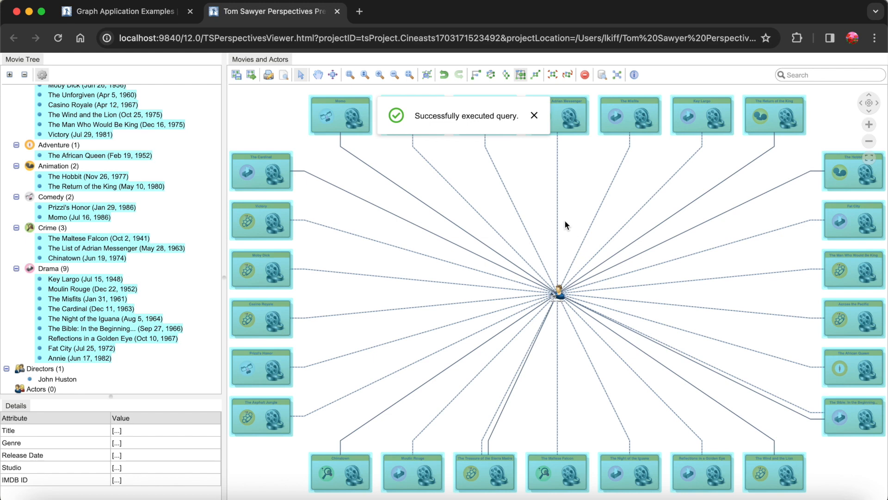
left_click(272, 110)
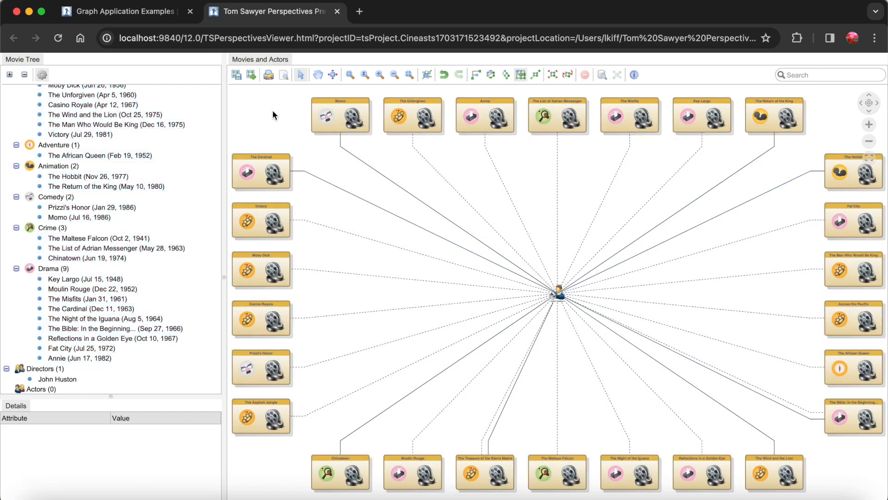
- Select the Momo, The Unforgiven and Annie movie nodes together and load all their neighbors
left_click_drag(287, 91, 519, 144)
right_click(495, 123)
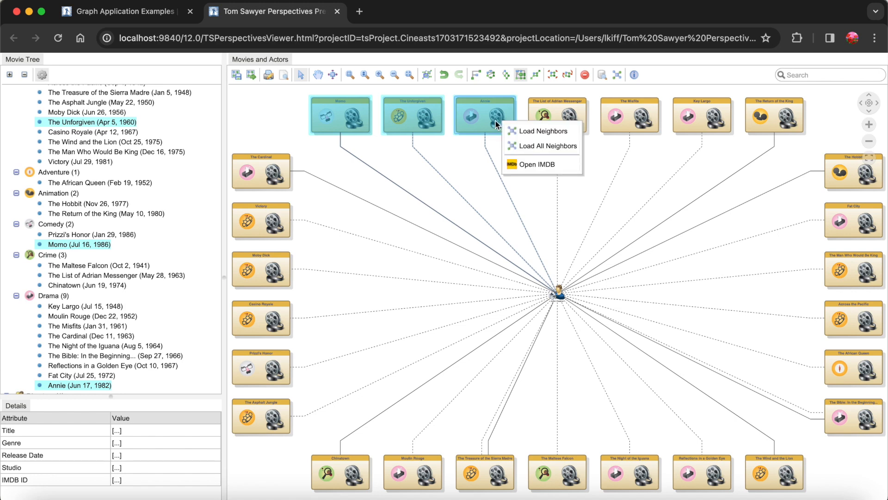
left_click(546, 146)
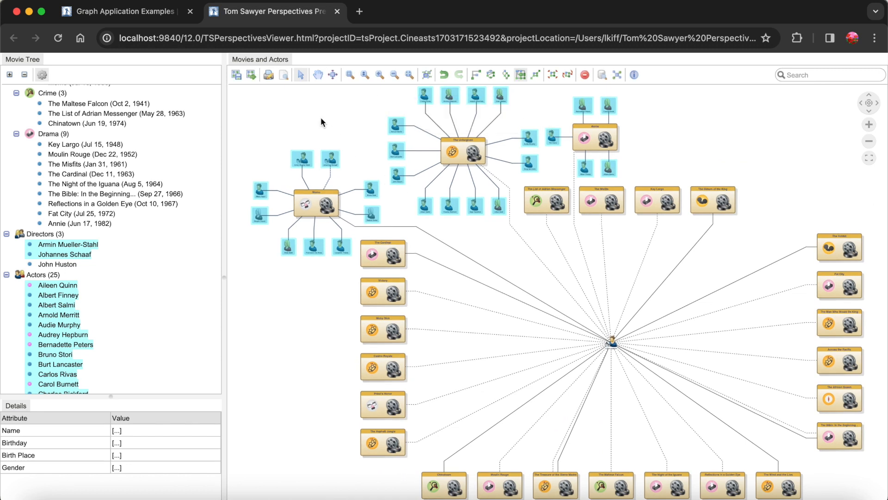
- Use the conditional Load Neighbors on the Audie Murphy node to load Movie elements without adding any condition
left_click(490, 130)
left_click(527, 136)
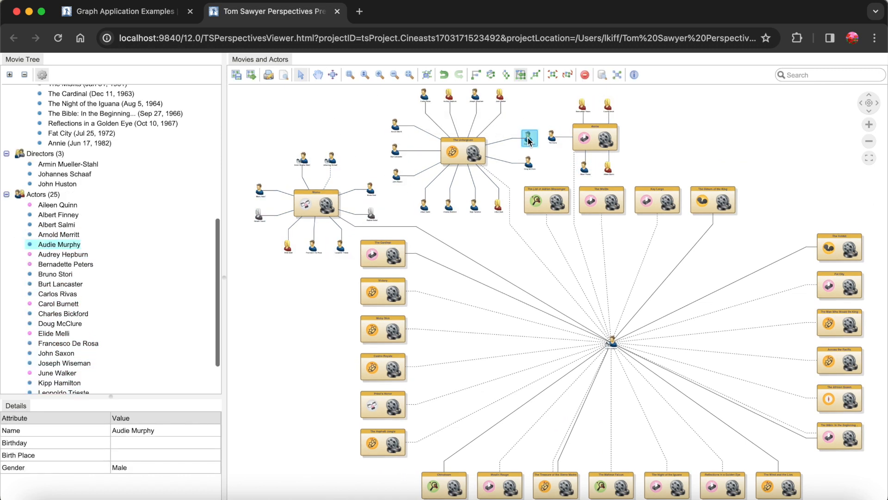
right_click(528, 136)
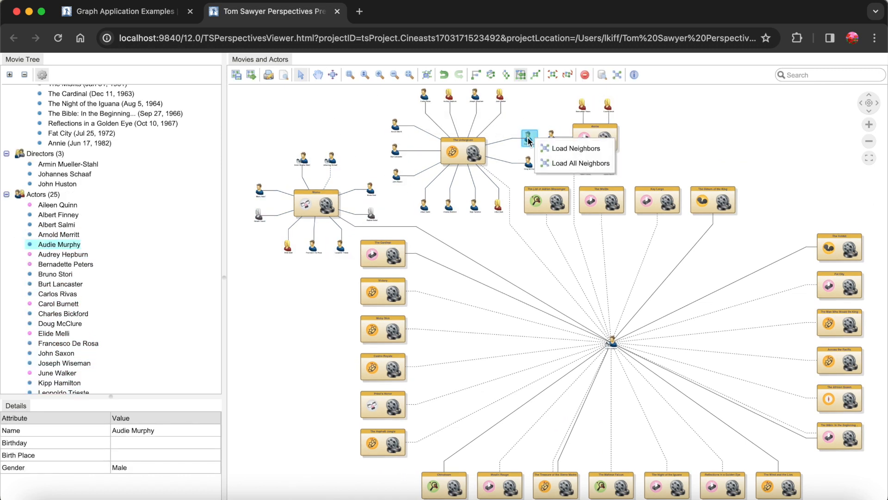
left_click(576, 149)
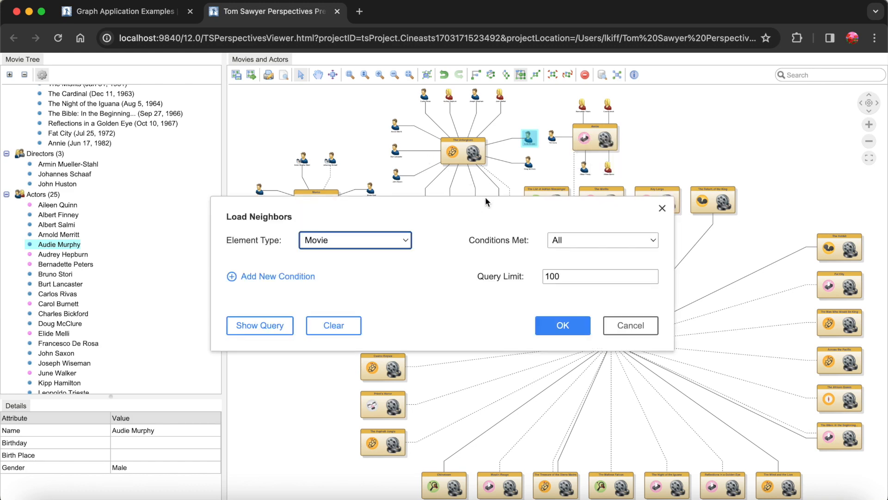
left_click(570, 326)
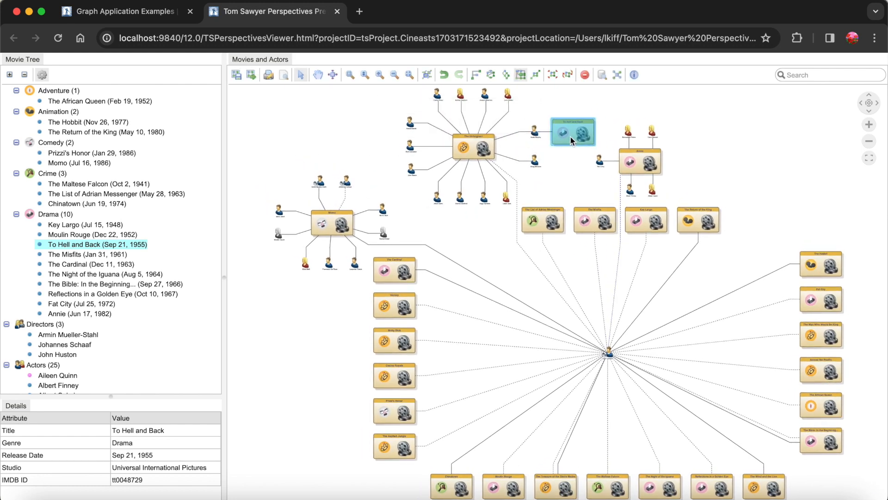
mouse_move(572, 140)
- Try the circular and bundle layouts on the drawing, ending with the symmetric layout
left_click(493, 74)
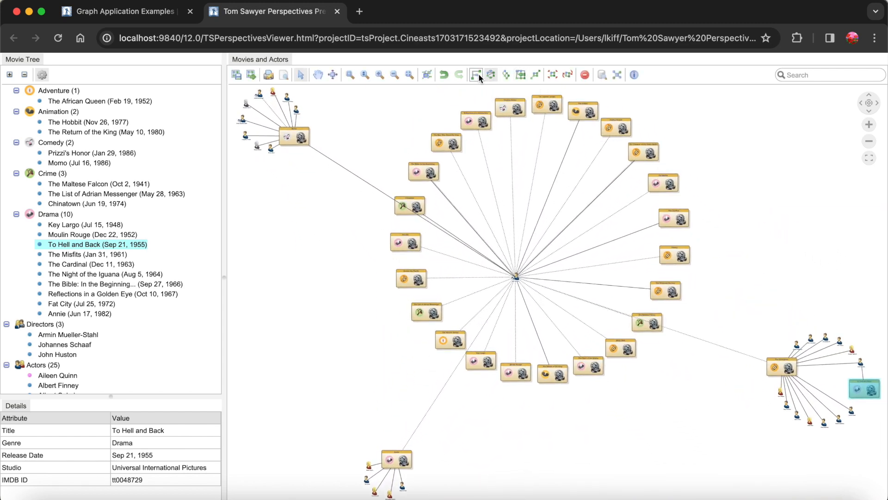
left_click(476, 74)
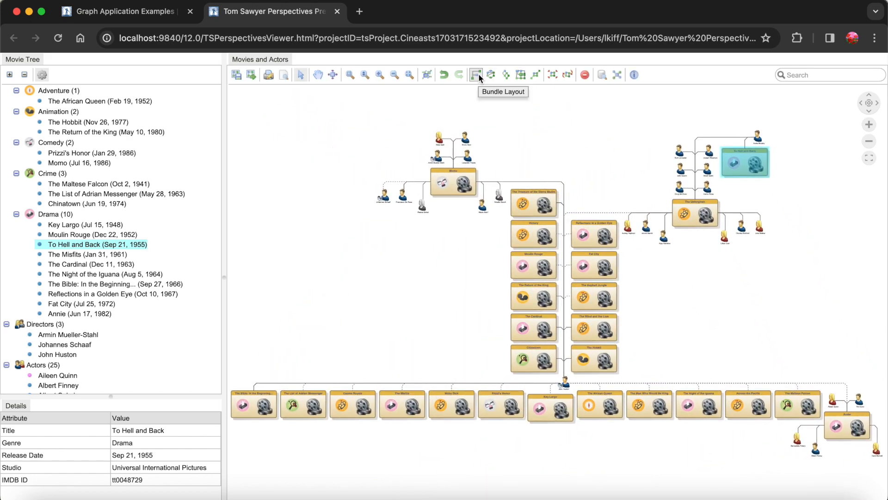
left_click(535, 75)
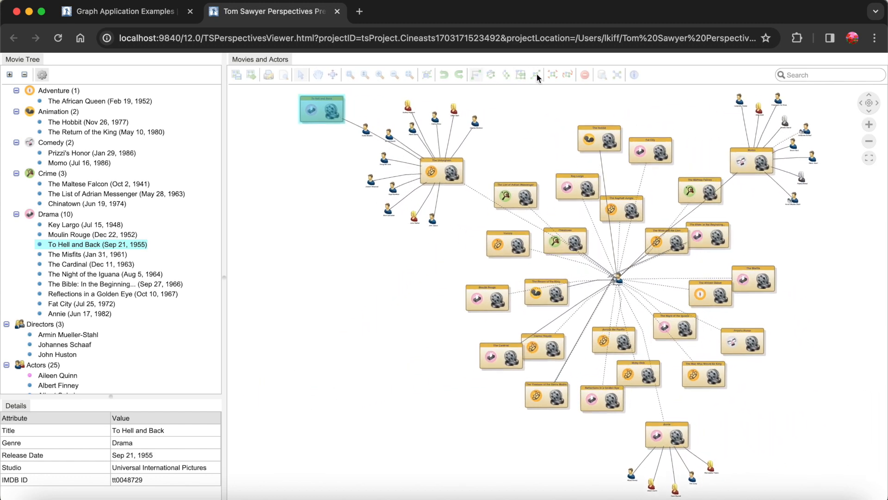